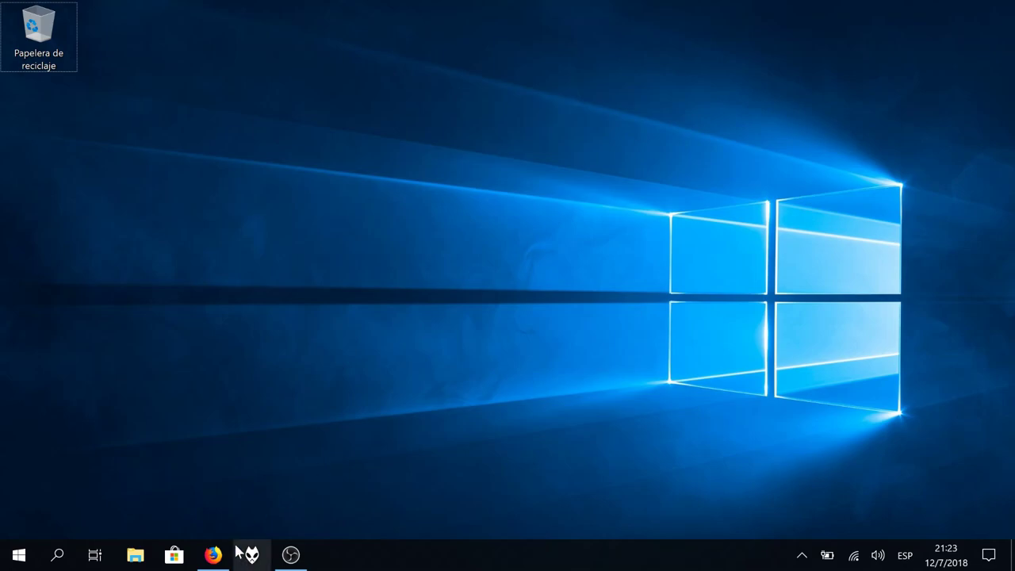
- Switch to Firefox and download foo_input_sacd-1.1.0.zip from the Super Audio CD Decoder page on SourceForge, saving the file
{"action": "left_click", "coordinate": [219, 556]}
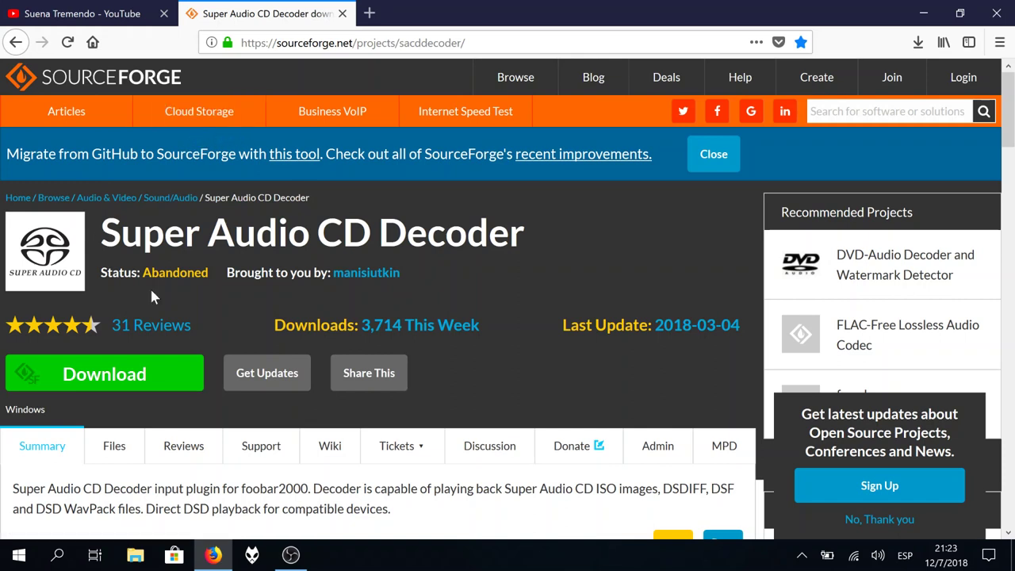
{"action": "left_click", "coordinate": [115, 376]}
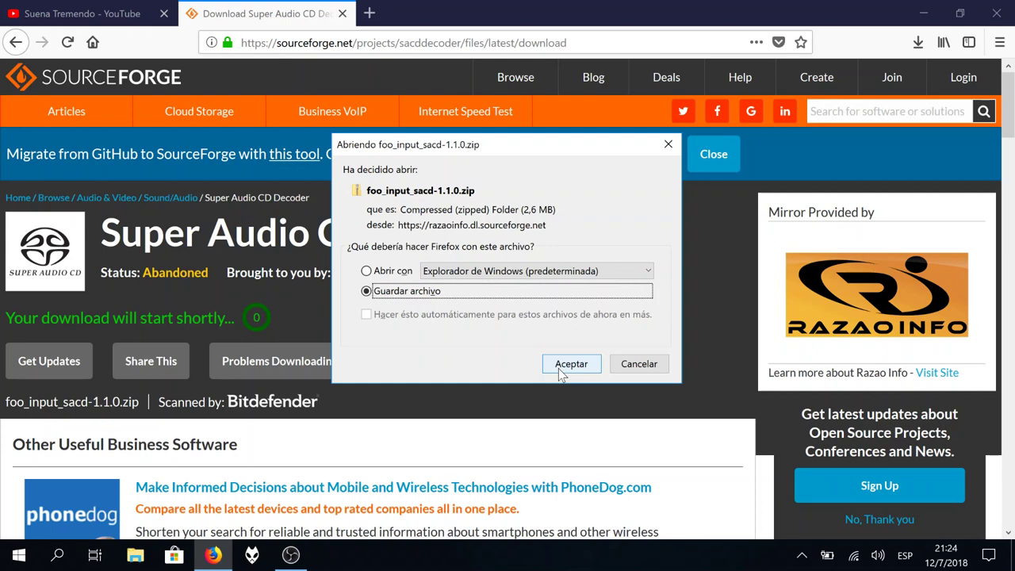
{"action": "left_click", "coordinate": [570, 364]}
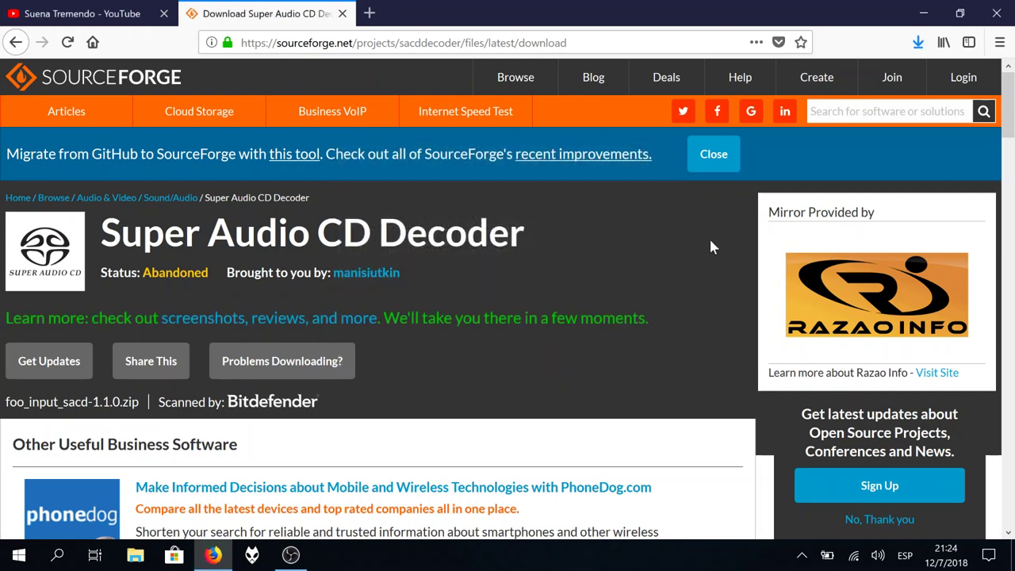
- Show the downloaded foo_input_sacd-1.1.0 archive in its folder and extract it to the suggested destination, leaving the desktop clear
{"action": "left_click", "coordinate": [918, 42]}
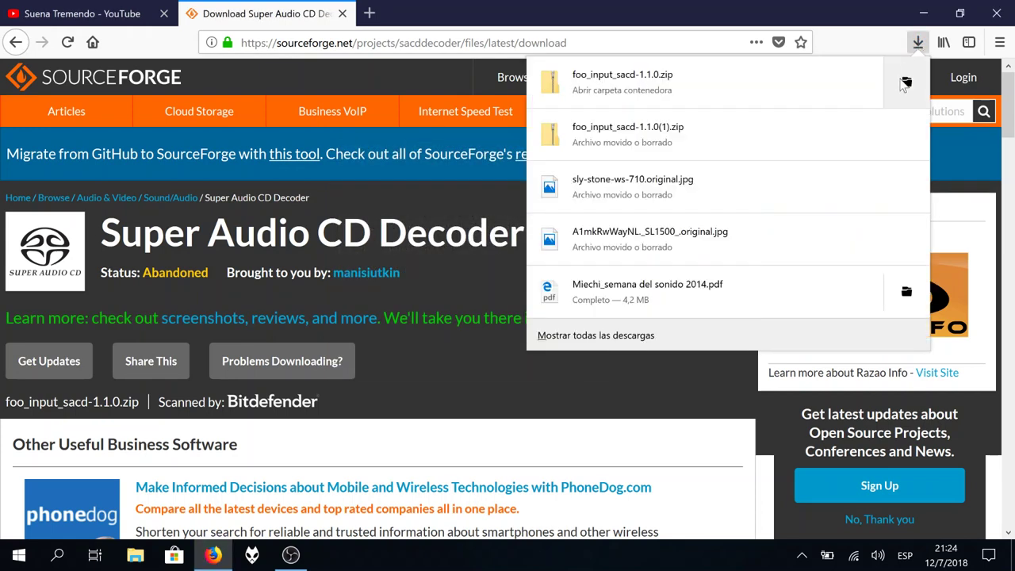
{"action": "left_click", "coordinate": [904, 83]}
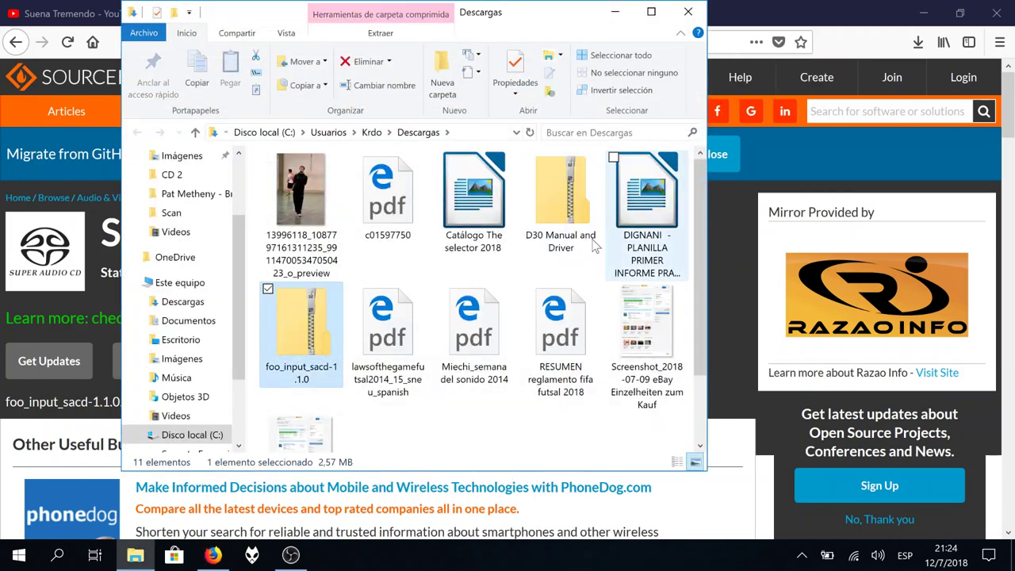
{"action": "right_click", "coordinate": [327, 313]}
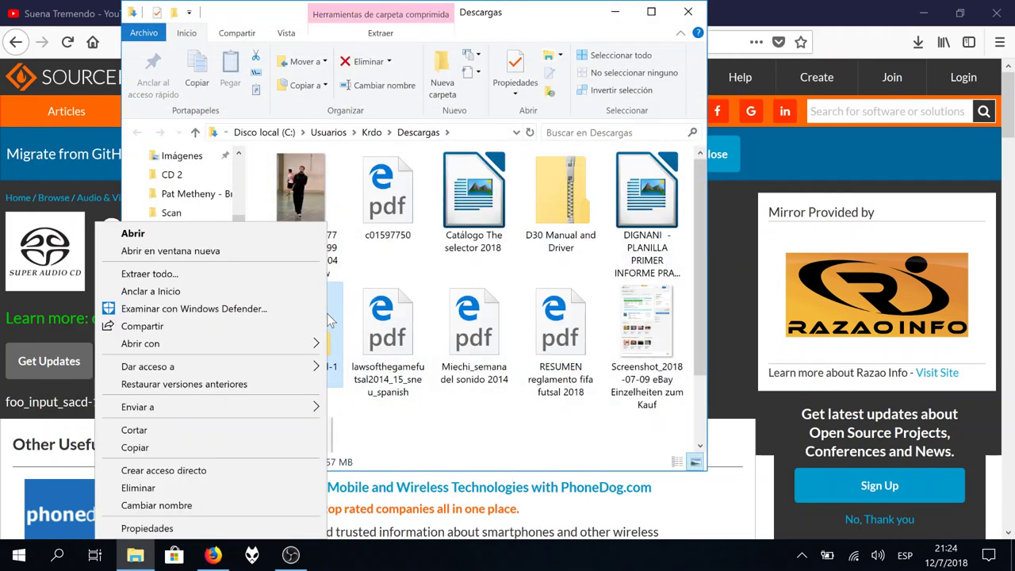
{"action": "left_click", "coordinate": [280, 281]}
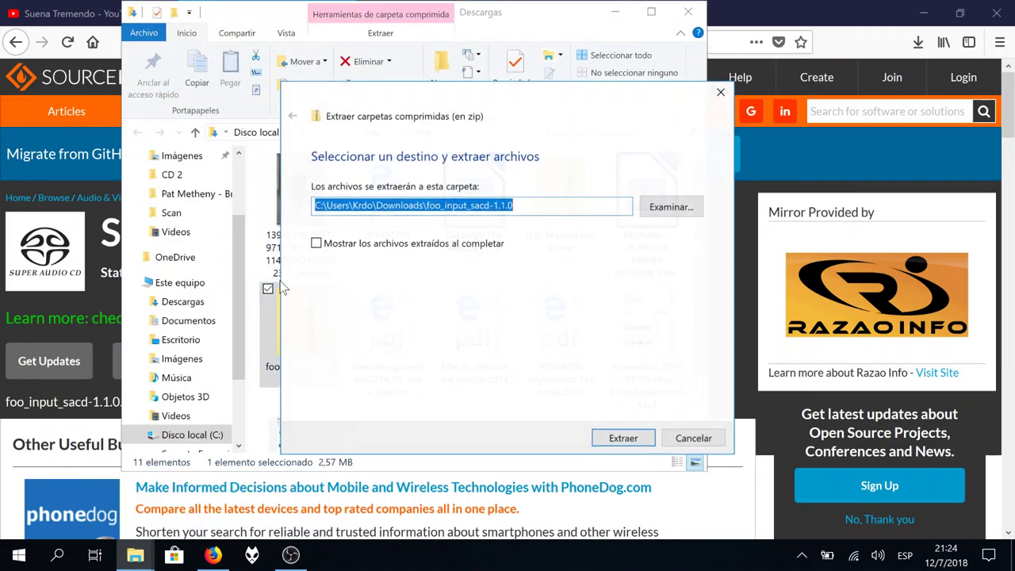
{"action": "left_click", "coordinate": [623, 444]}
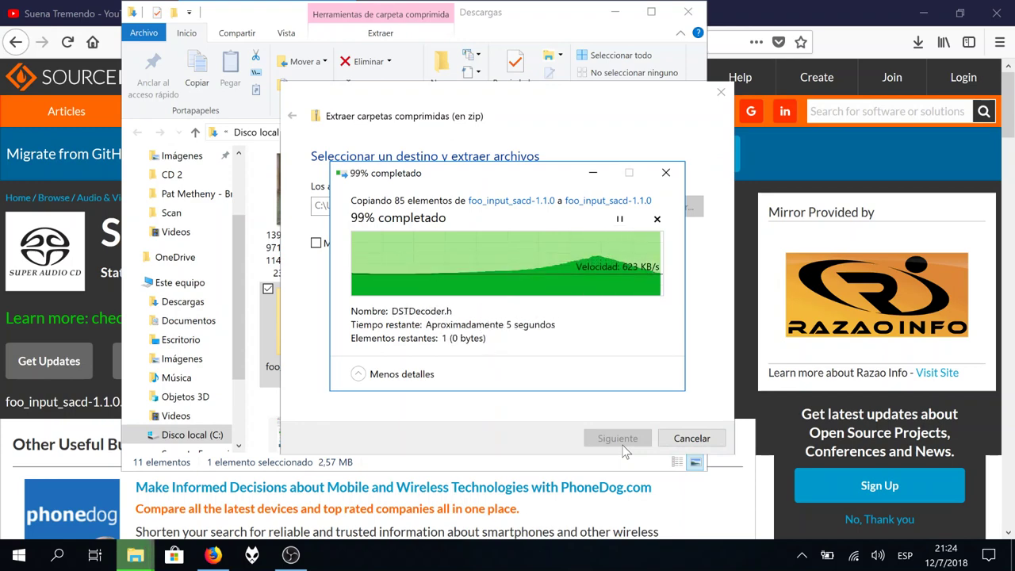
{"action": "left_click", "coordinate": [696, 16]}
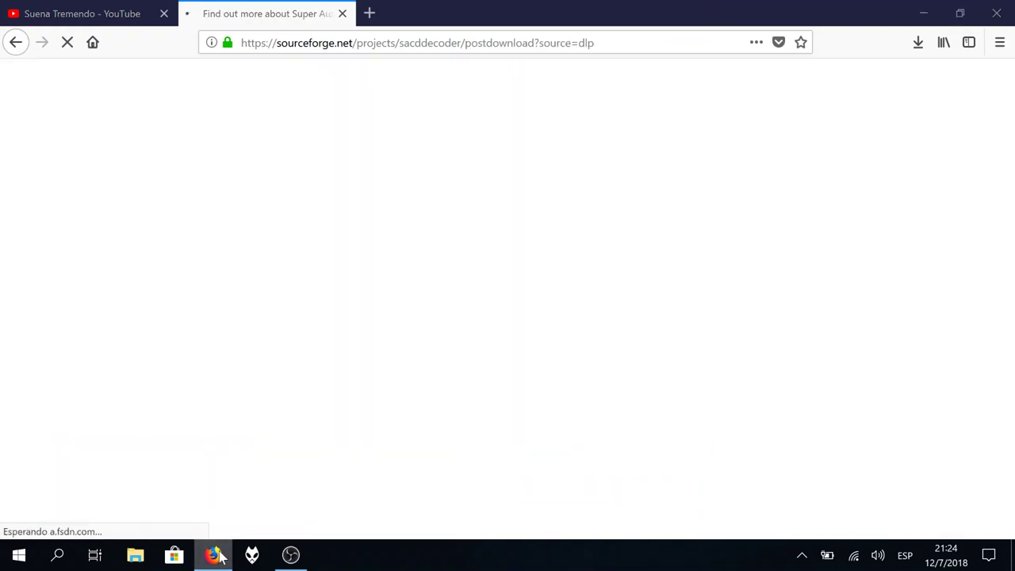
{"action": "left_click", "coordinate": [225, 554]}
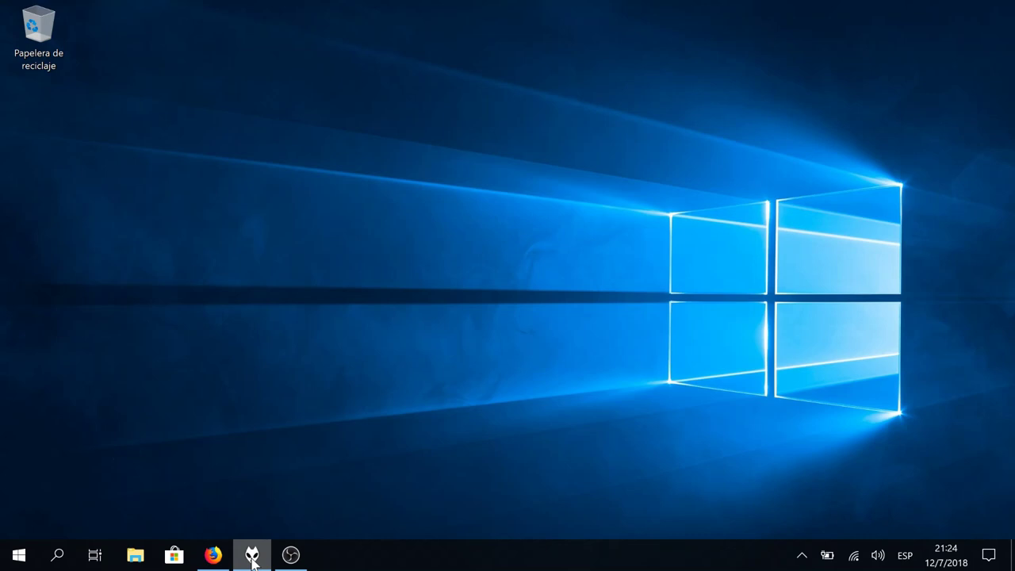
- In foobar2000, install the foo_input_sacd component from the extracted foo_input_sacd-1.1.0 folder in Descargas and accept the restart to apply it
{"action": "left_click", "coordinate": [252, 555]}
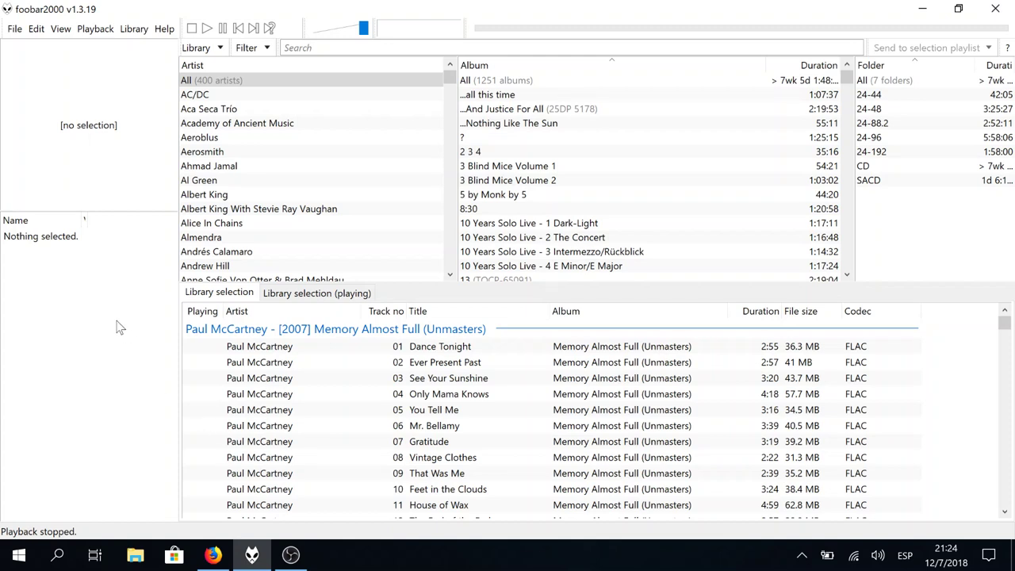
{"action": "left_click", "coordinate": [14, 29]}
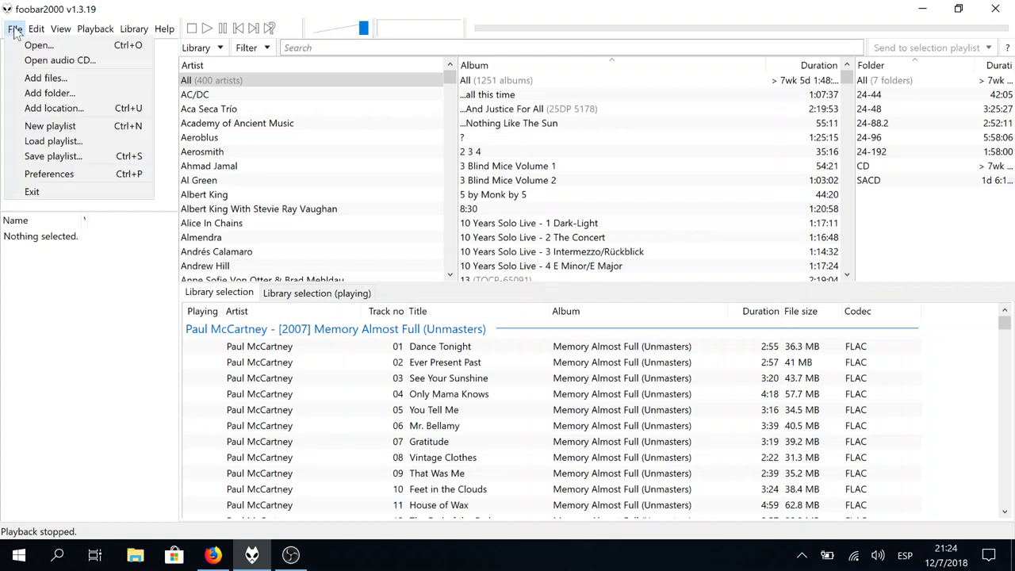
{"action": "left_click", "coordinate": [64, 171]}
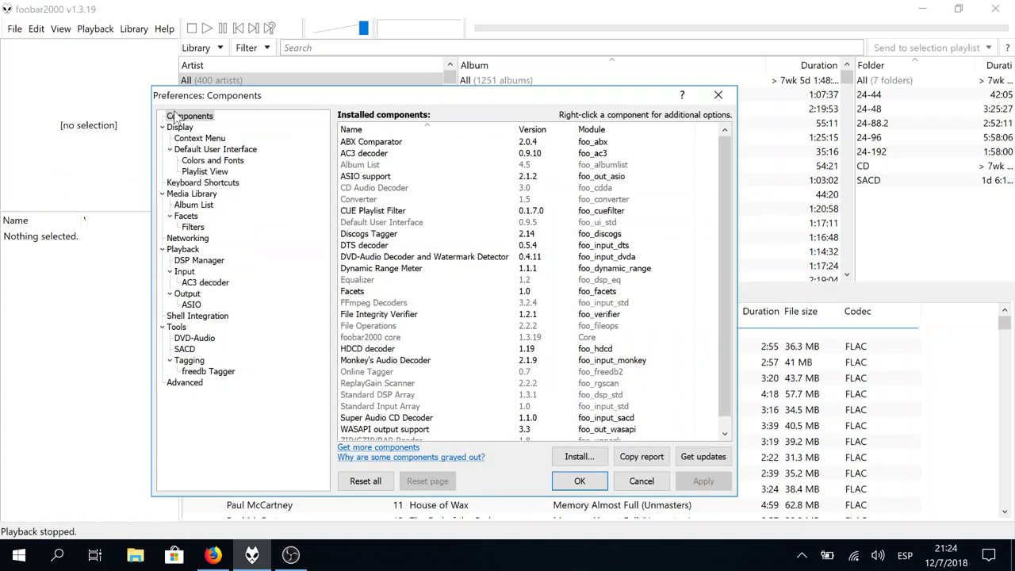
{"action": "left_click", "coordinate": [578, 457]}
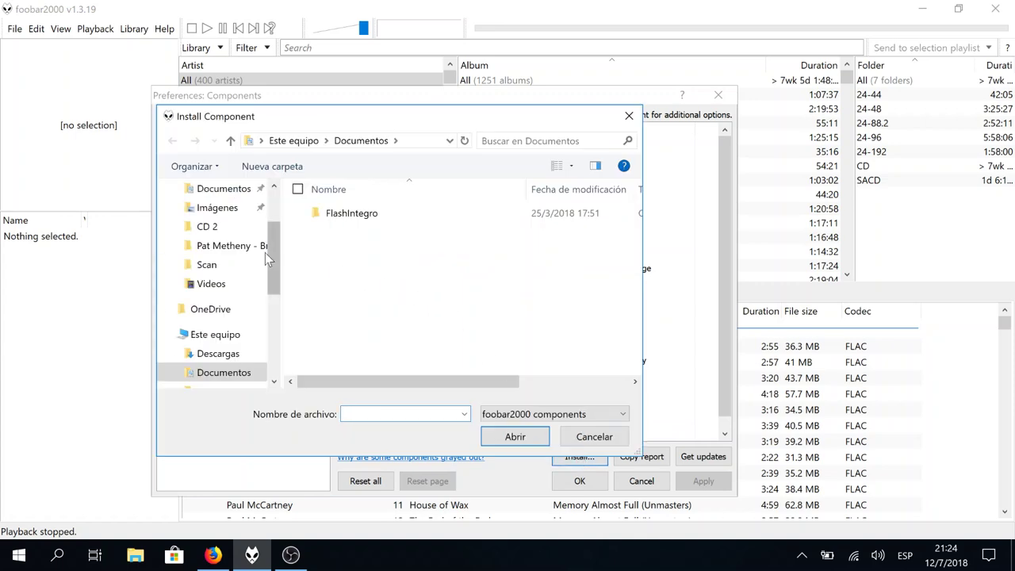
{"action": "left_click", "coordinate": [215, 353]}
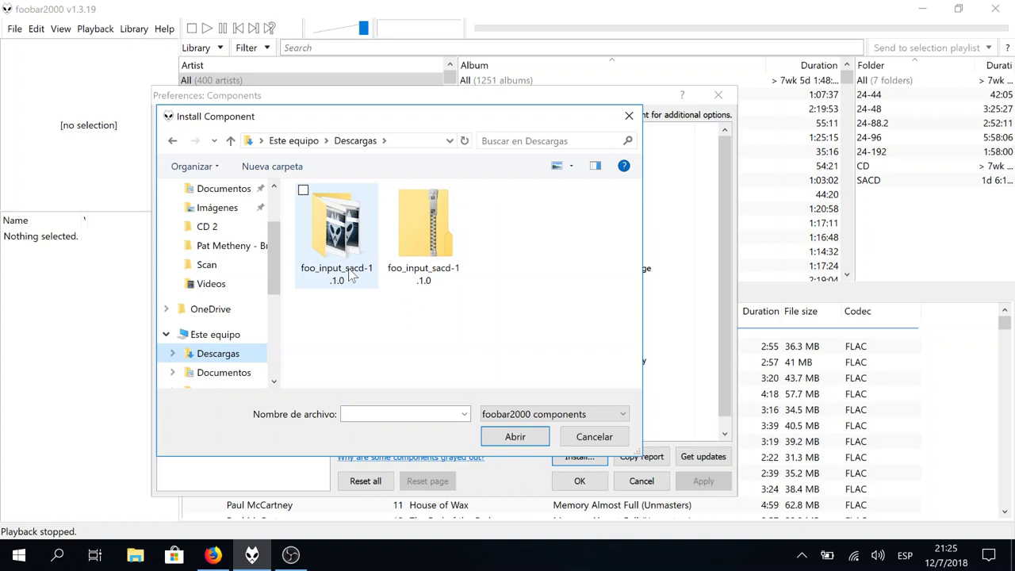
{"action": "double_click", "coordinate": [349, 272]}
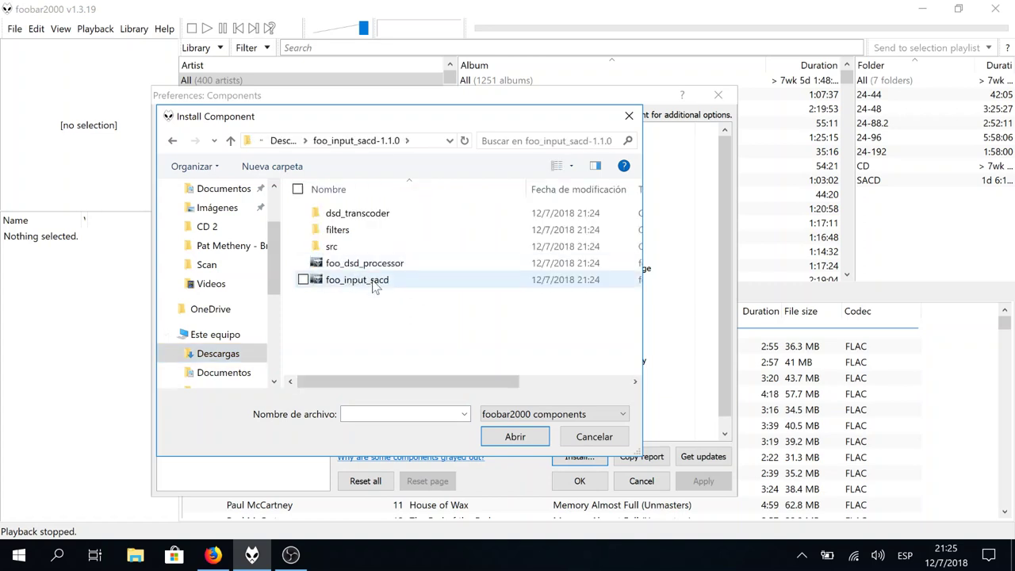
{"action": "left_click", "coordinate": [353, 284]}
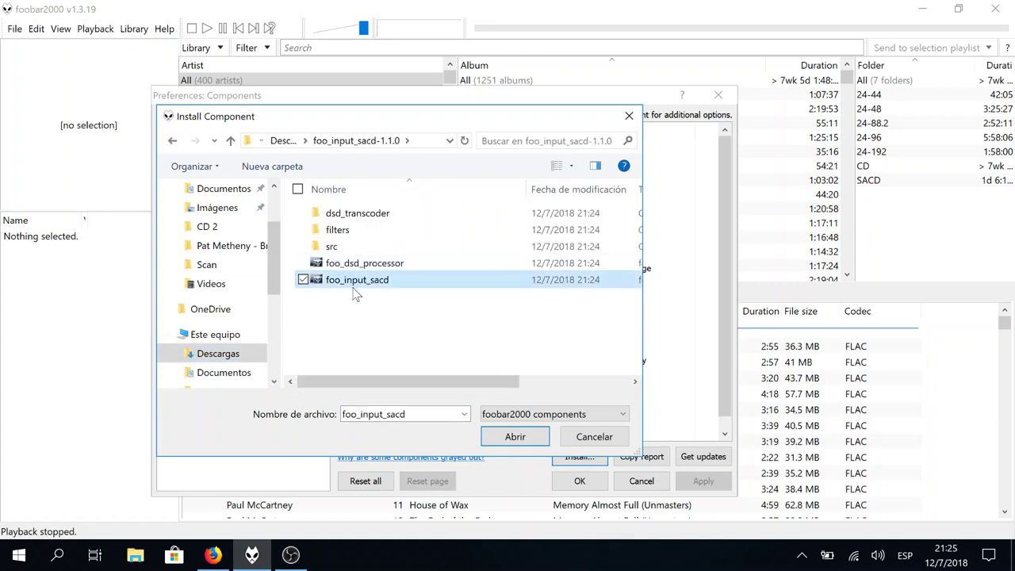
{"action": "left_click", "coordinate": [507, 437]}
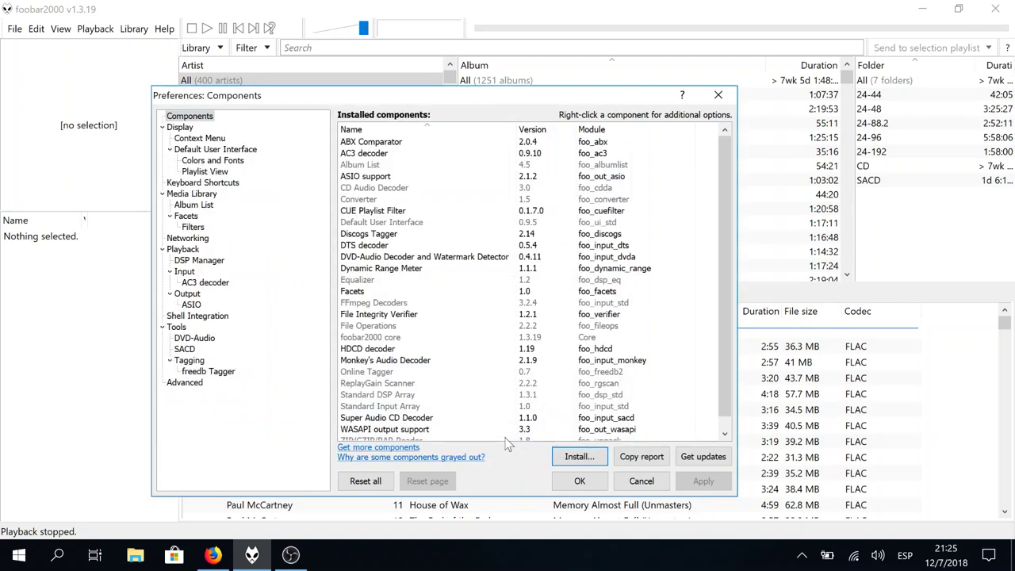
{"action": "left_click", "coordinate": [573, 481]}
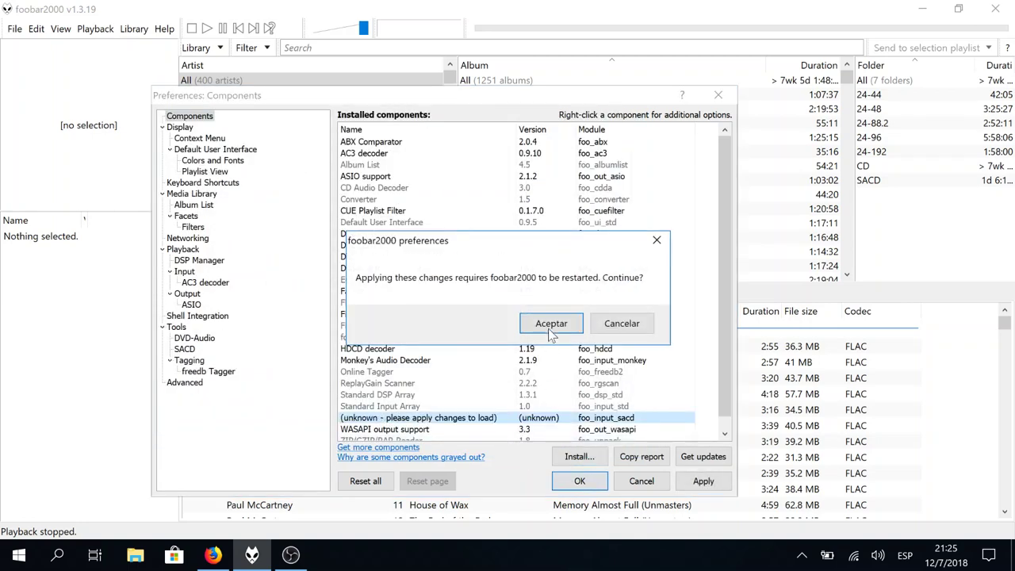
{"action": "left_click", "coordinate": [549, 327]}
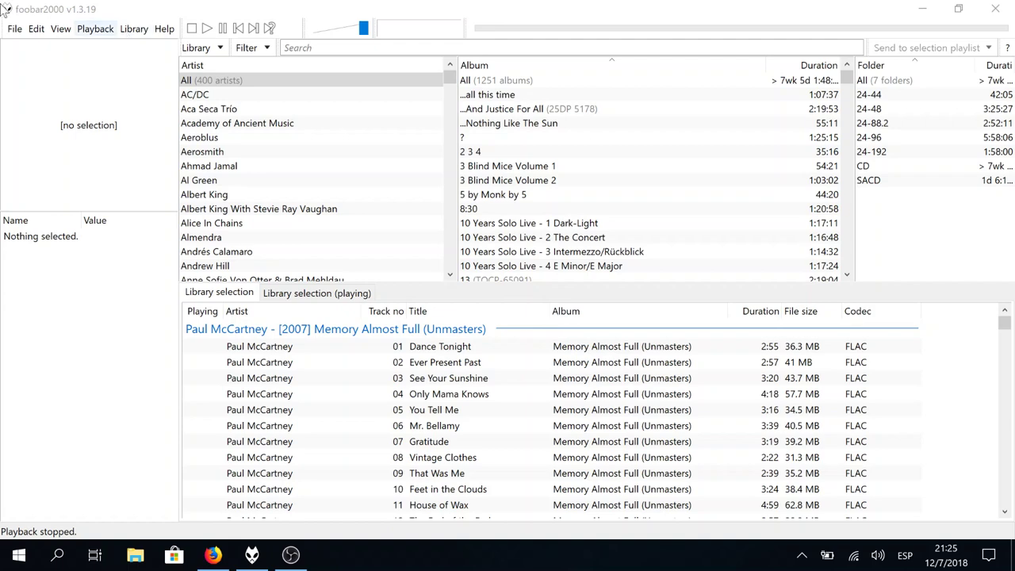
- In the SACD preferences, set the output mode to DSD and the preferable area to Stereo
{"action": "left_click", "coordinate": [15, 28]}
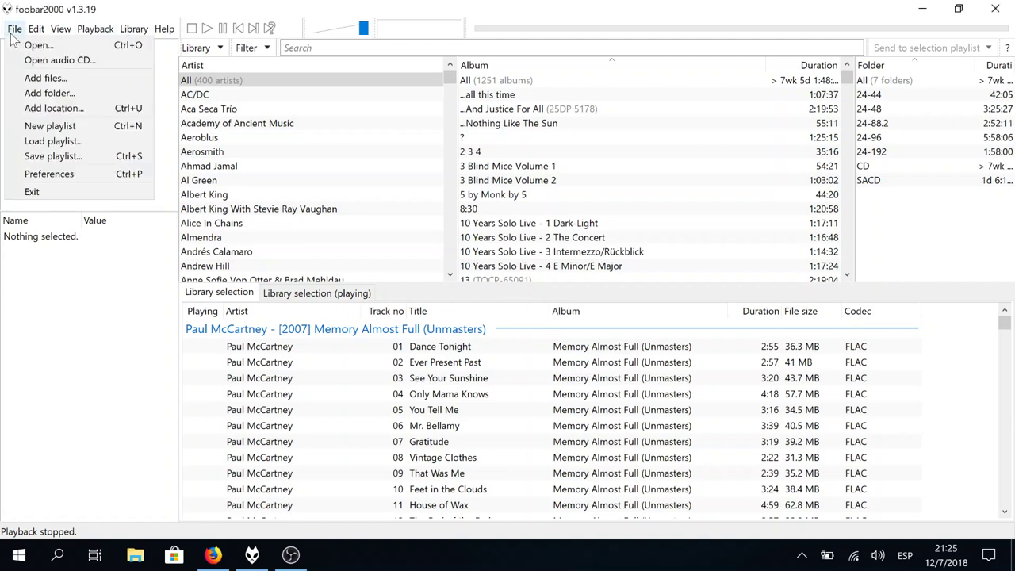
{"action": "left_click", "coordinate": [70, 175]}
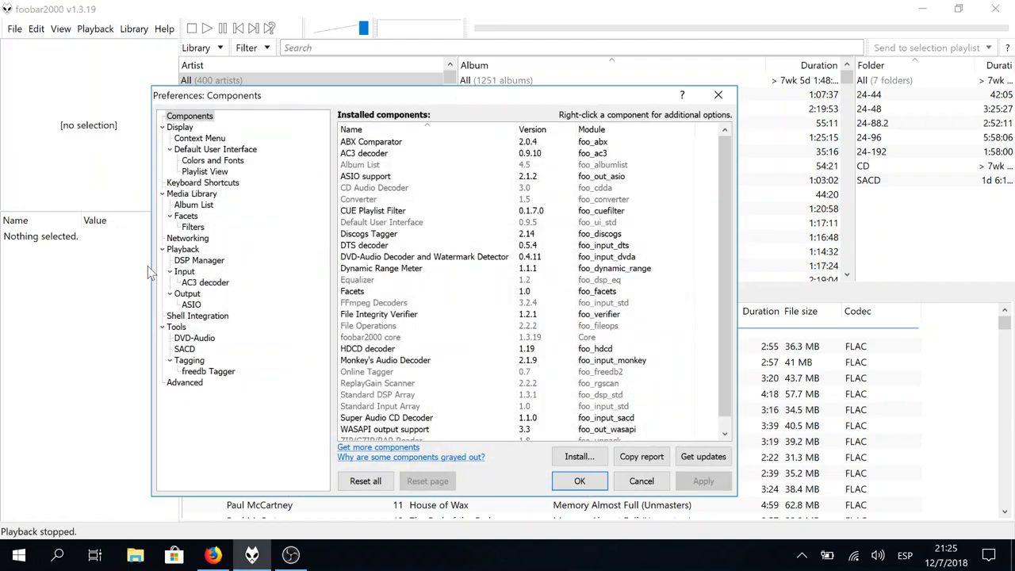
{"action": "left_click", "coordinate": [185, 352]}
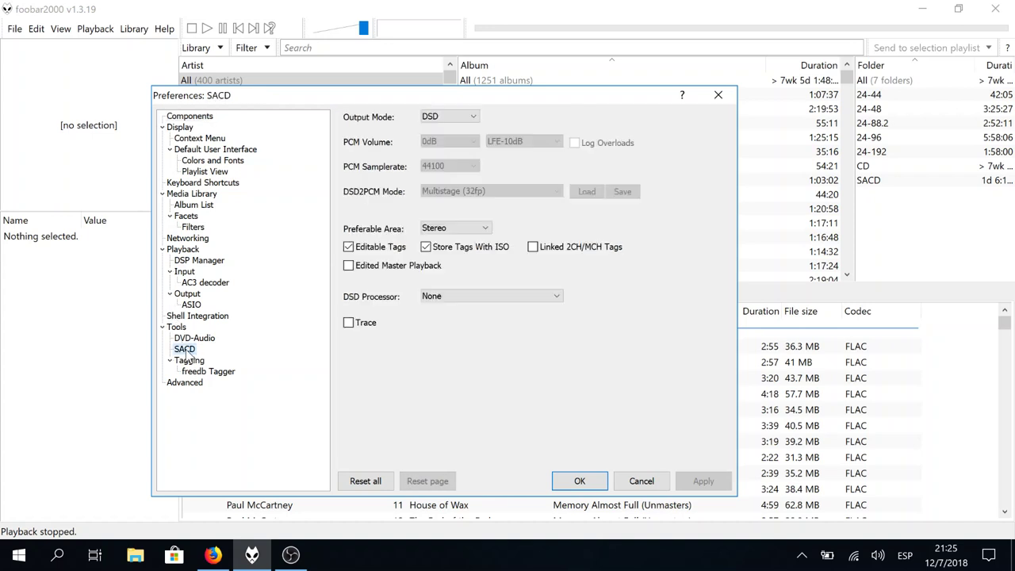
{"action": "left_click", "coordinate": [432, 118]}
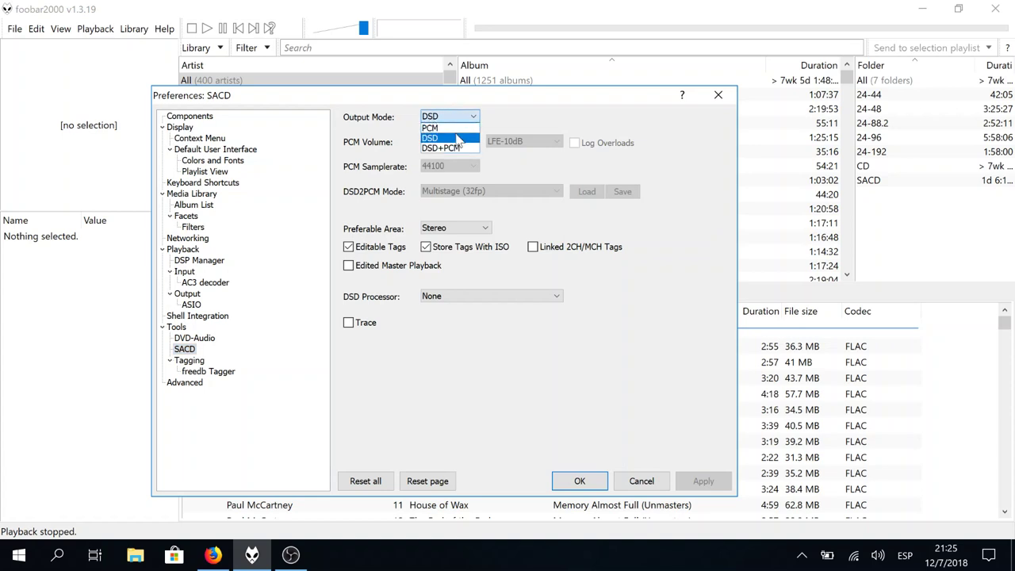
{"action": "left_click", "coordinate": [457, 139]}
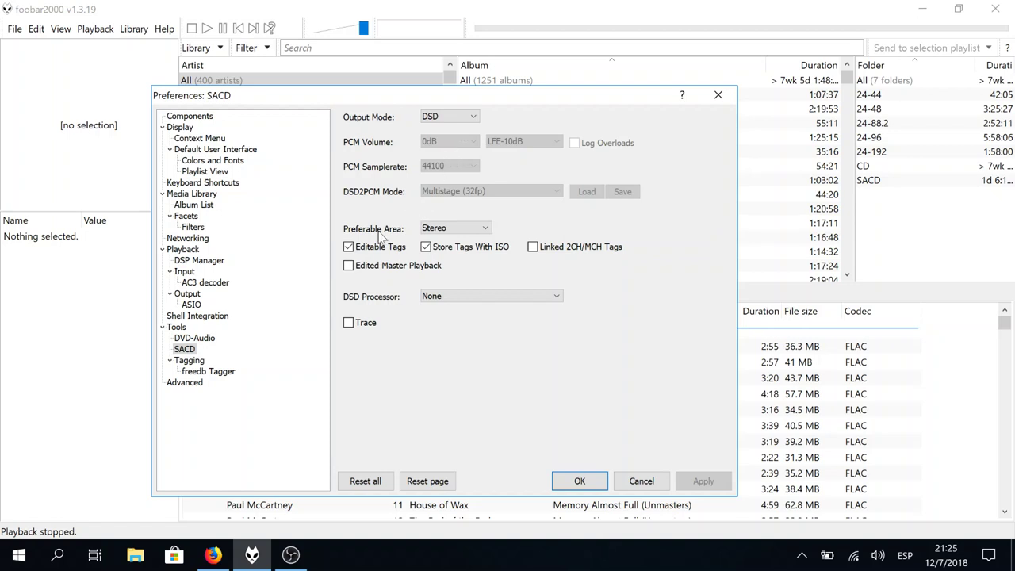
{"action": "left_click", "coordinate": [439, 229]}
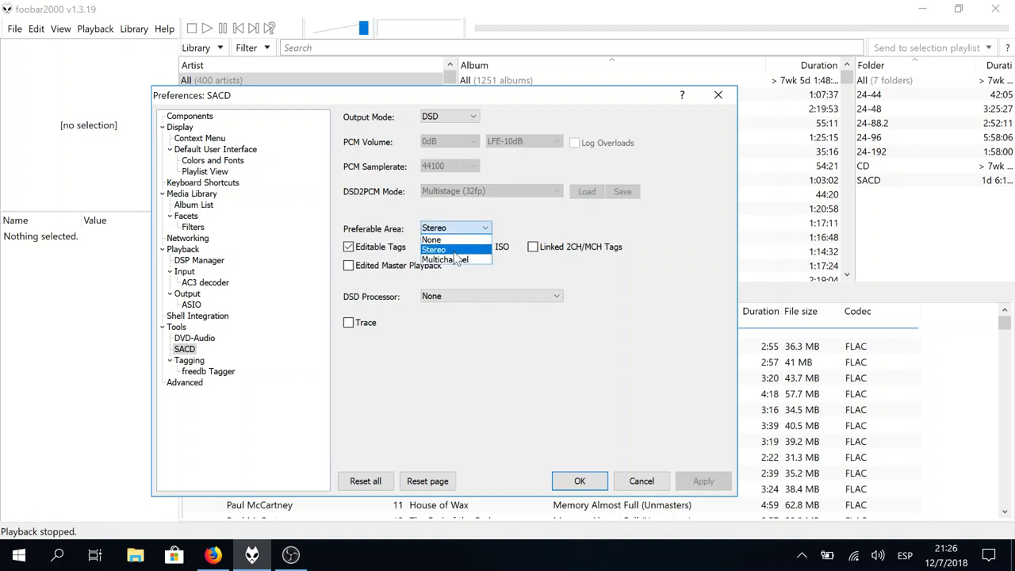
{"action": "left_click", "coordinate": [454, 251]}
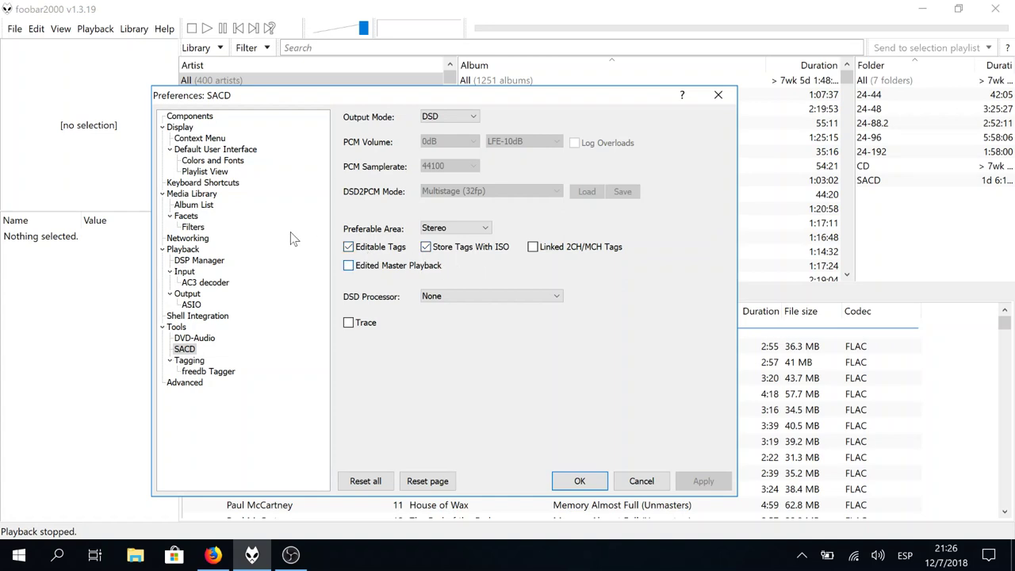
- Set the playback output device to DSD : ASIO : XMOS USB Audio 2.0 ST 3072, keep the 24-bit data format, and apply the changes
{"action": "left_click", "coordinate": [189, 295]}
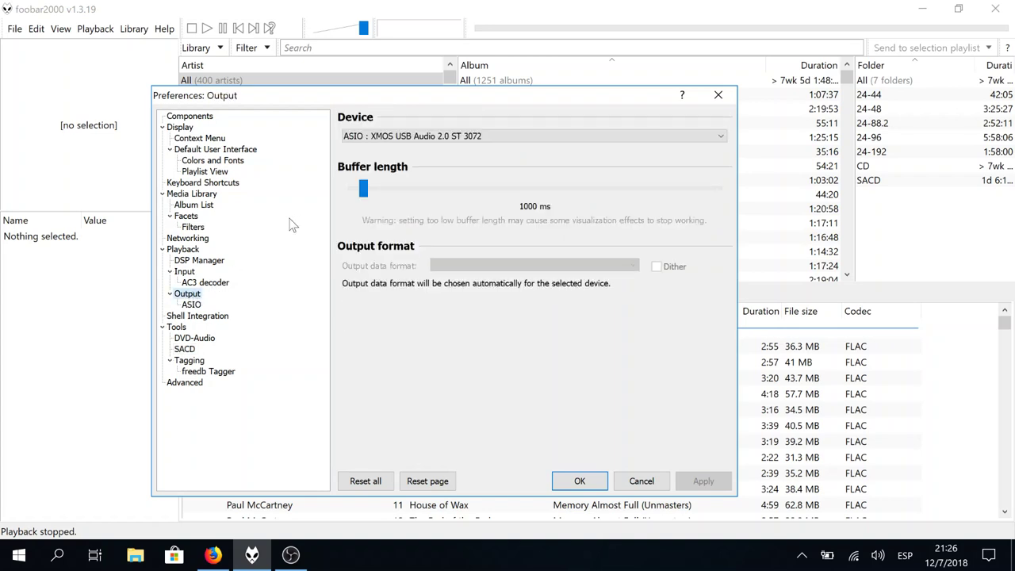
{"action": "left_click", "coordinate": [362, 136]}
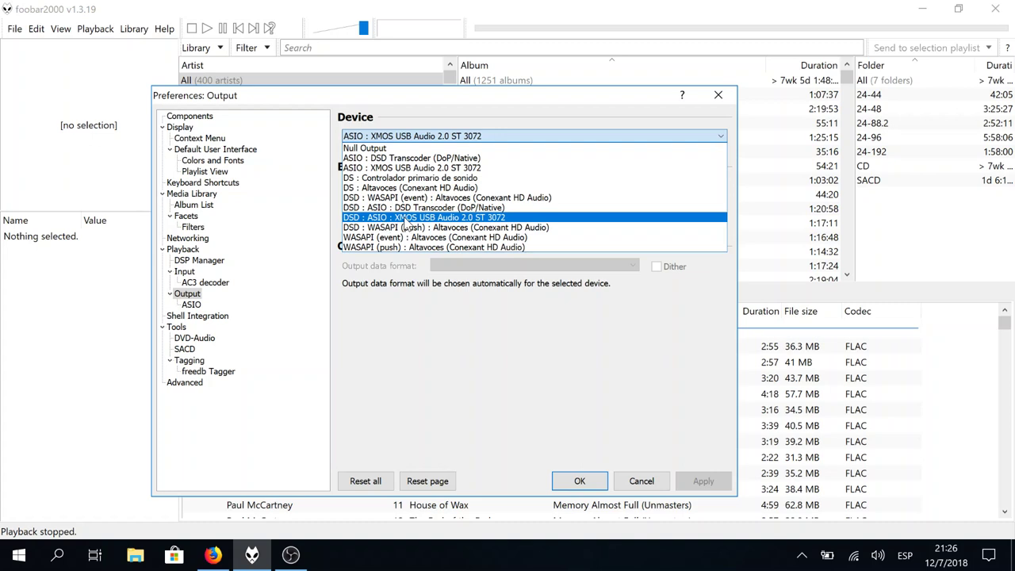
{"action": "left_click", "coordinate": [457, 225]}
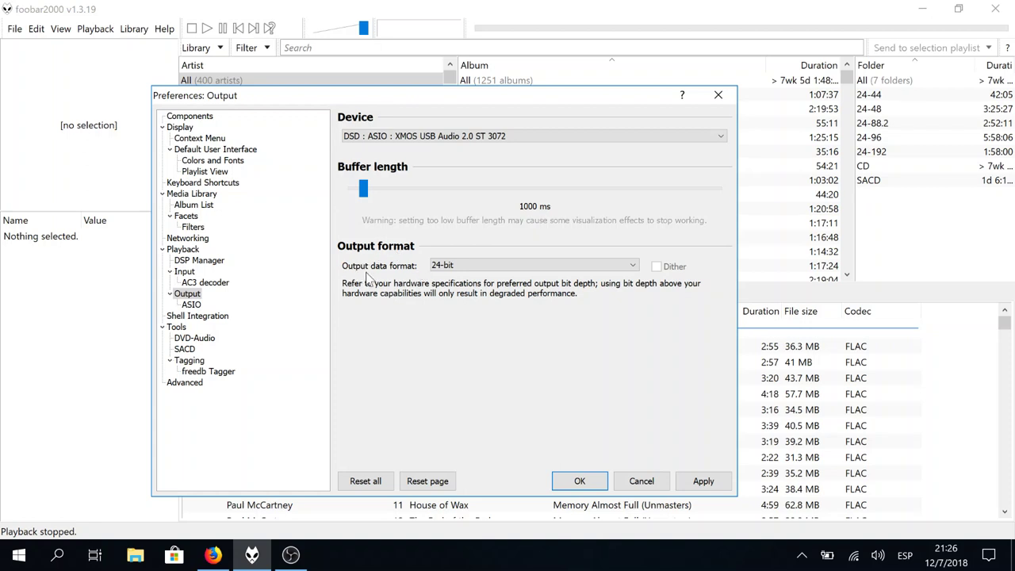
{"action": "left_click", "coordinate": [445, 268]}
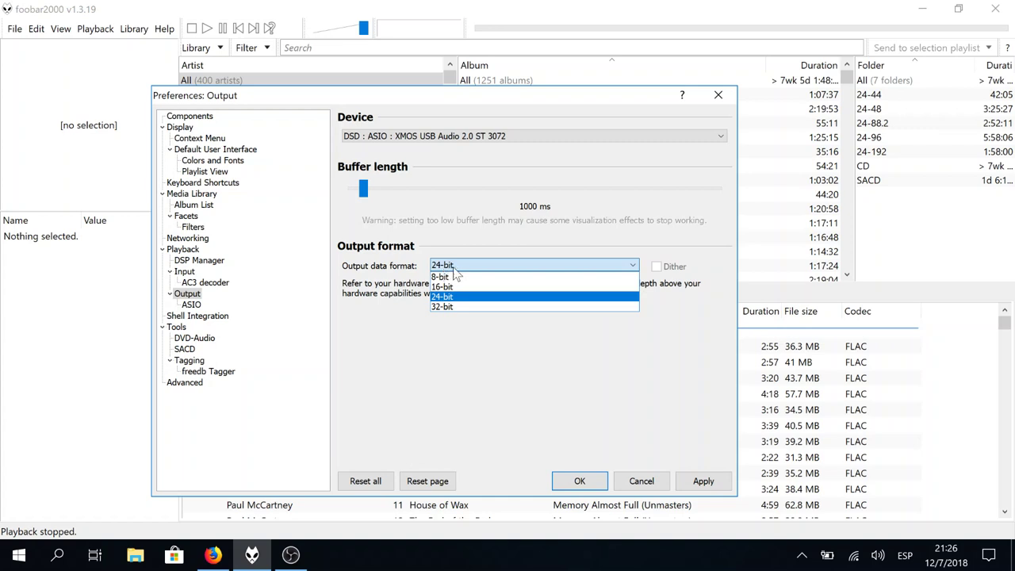
{"action": "left_click", "coordinate": [466, 268]}
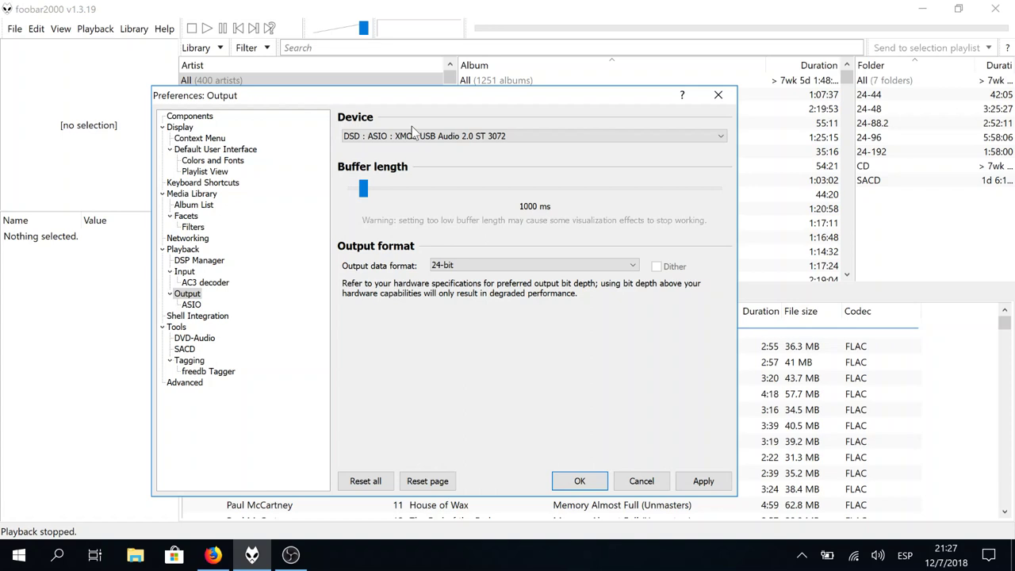
{"action": "left_click", "coordinate": [373, 141]}
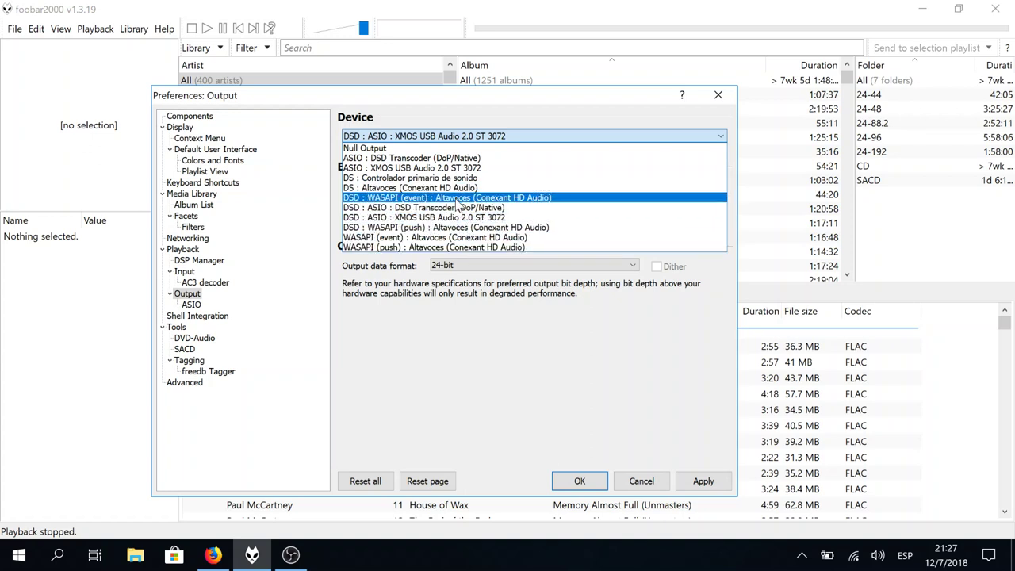
{"action": "left_click", "coordinate": [460, 217]}
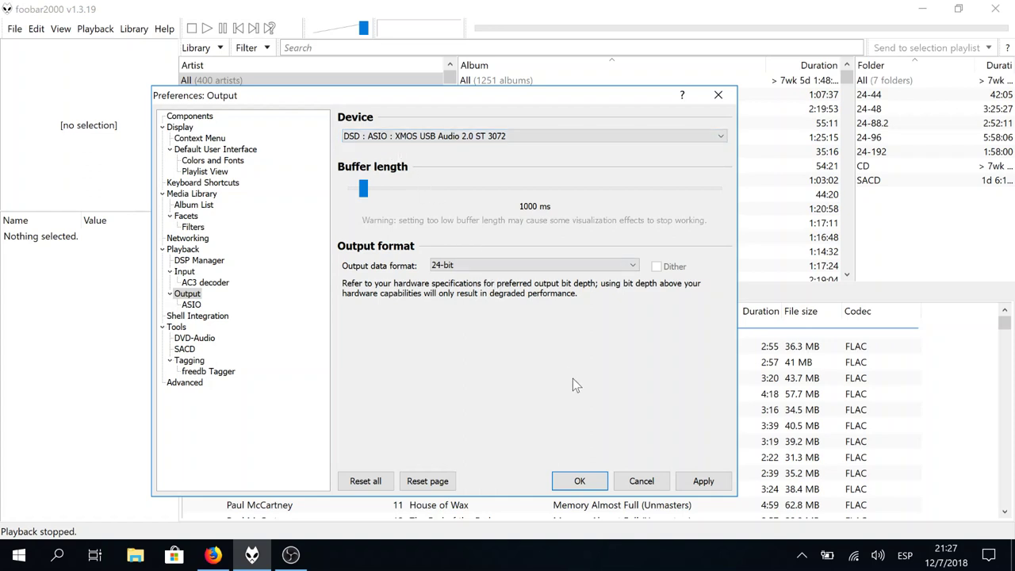
{"action": "left_click", "coordinate": [688, 478]}
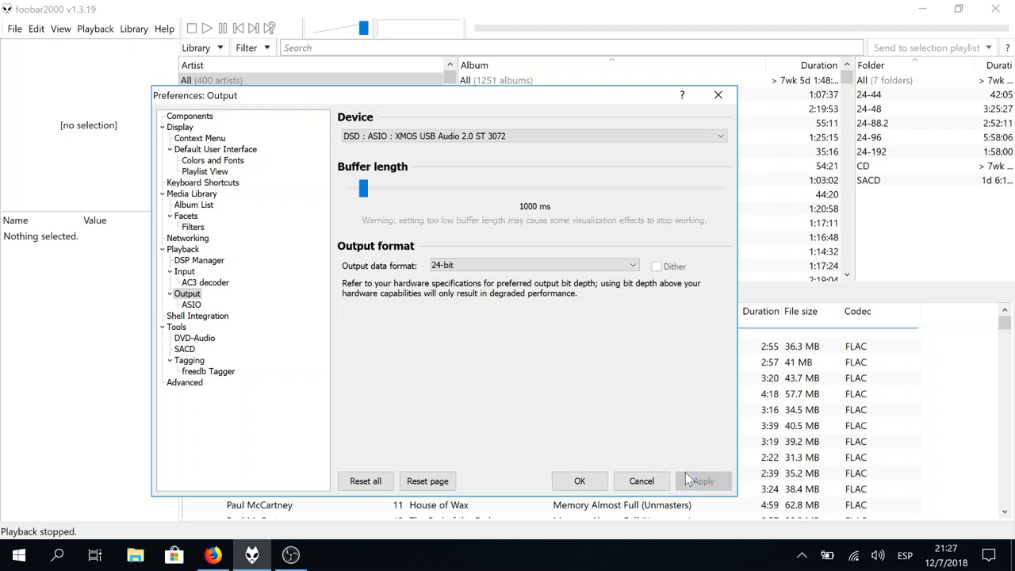
- Confirm and close the output preferences, then check the Windows system playback device and volume level
{"action": "left_click", "coordinate": [591, 480]}
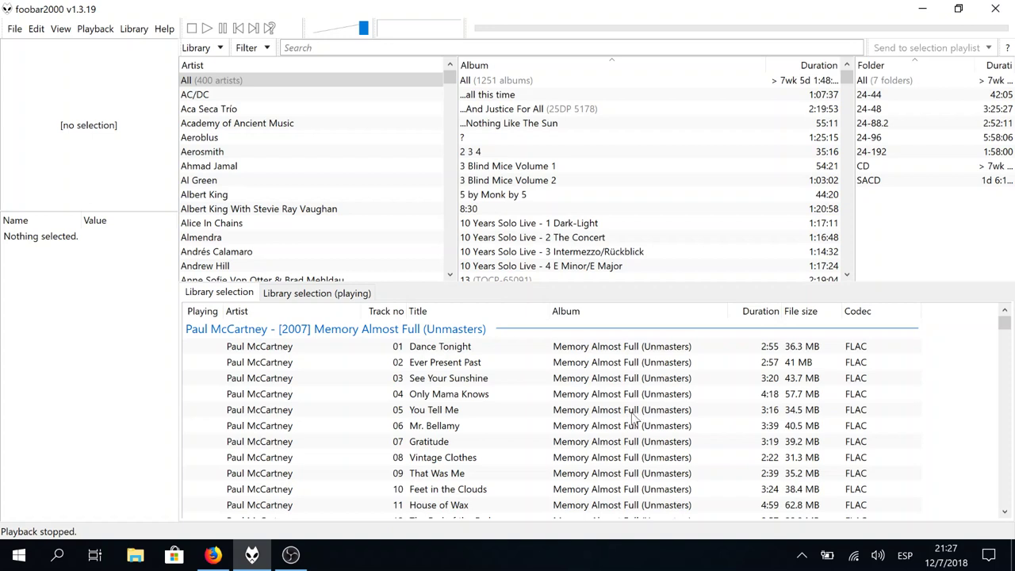
{"action": "left_click", "coordinate": [878, 557]}
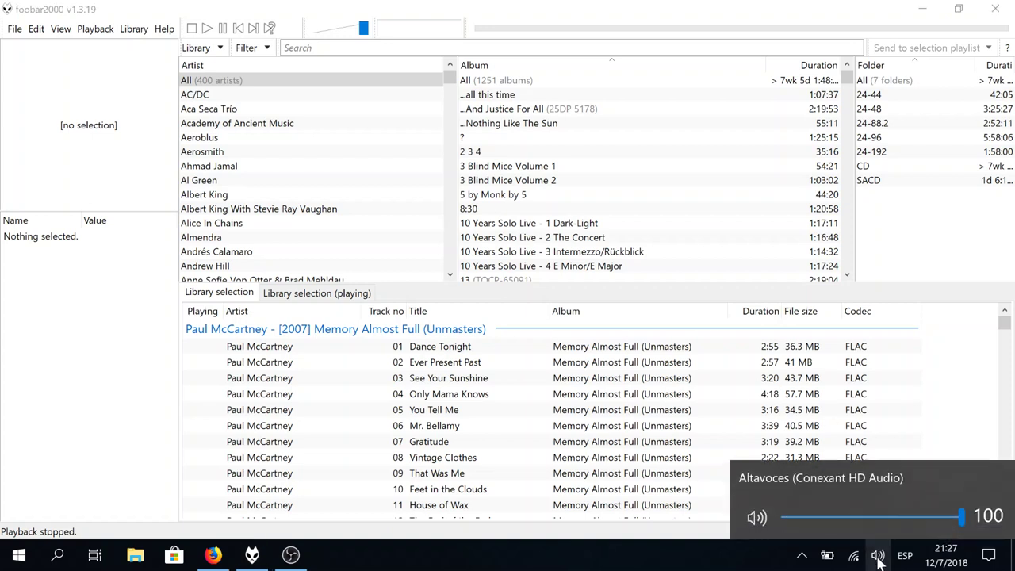
{"action": "left_click", "coordinate": [878, 559]}
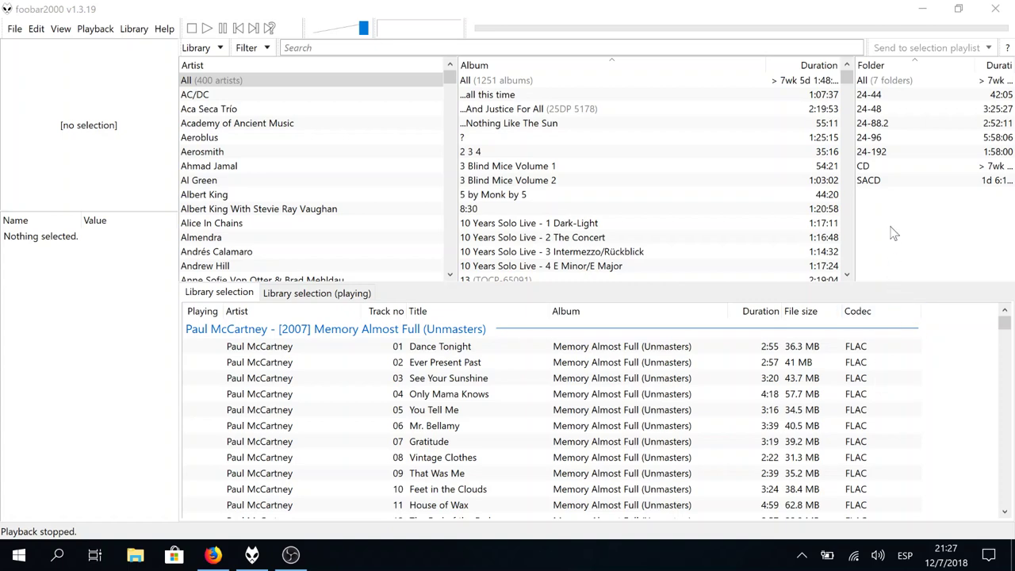
- Filter the music library to the SACD folder and look through the first albums in its track list
{"action": "left_click", "coordinate": [872, 181]}
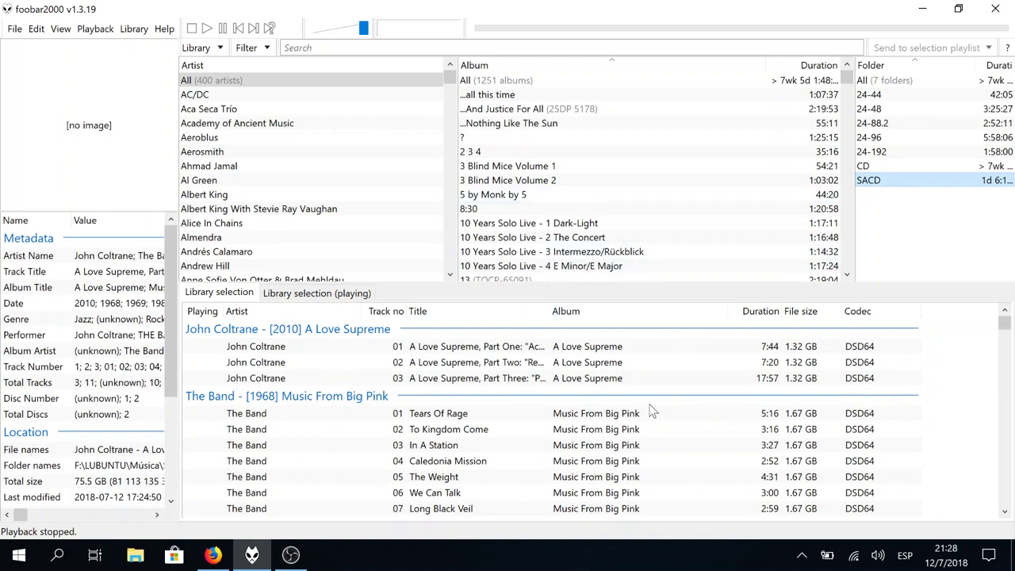
{"action": "scroll", "coordinate": [591, 381], "scroll_direction": "down", "scroll_amount": 2}
{"action": "scroll", "coordinate": [591, 381], "scroll_direction": "up", "scroll_amount": 2}
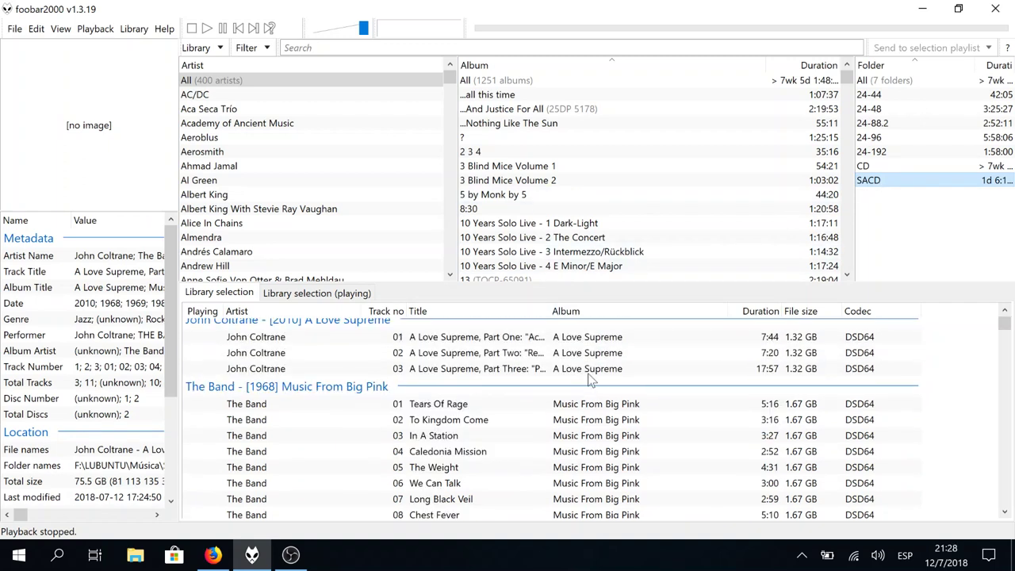
{"action": "scroll", "coordinate": [591, 381], "scroll_direction": "down", "scroll_amount": 3}
{"action": "scroll", "coordinate": [591, 381], "scroll_direction": "up", "scroll_amount": 3}
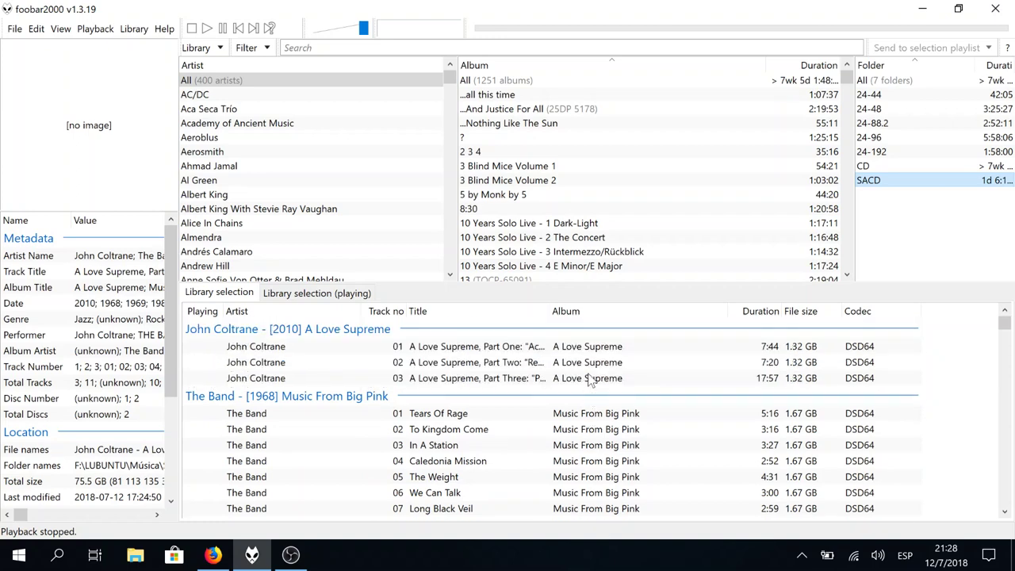
- Open the containing folder of John Coltrane's A Love Supreme track 02 and examine the album's disc image file
{"action": "right_click", "coordinate": [575, 363]}
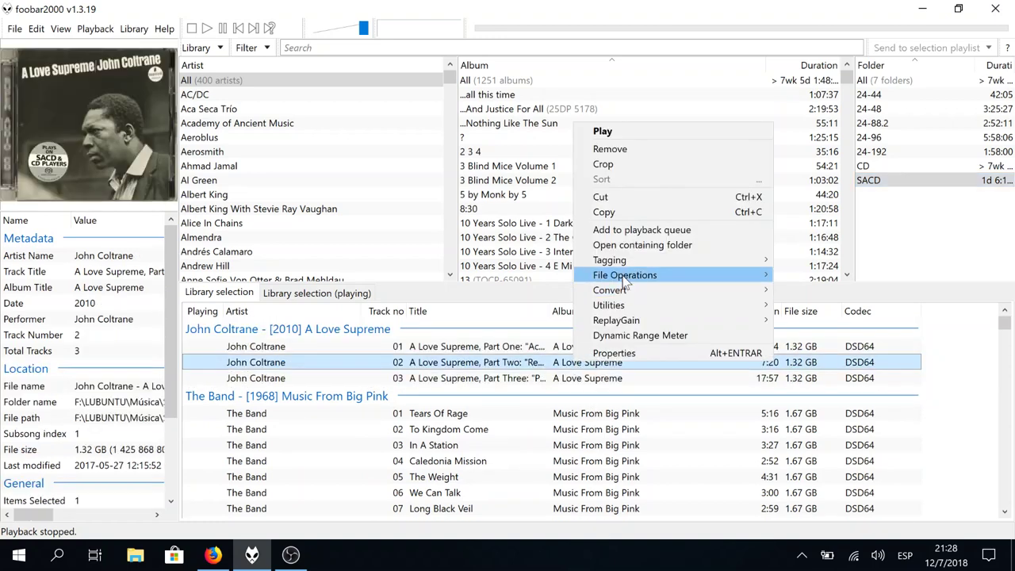
{"action": "left_click", "coordinate": [635, 252]}
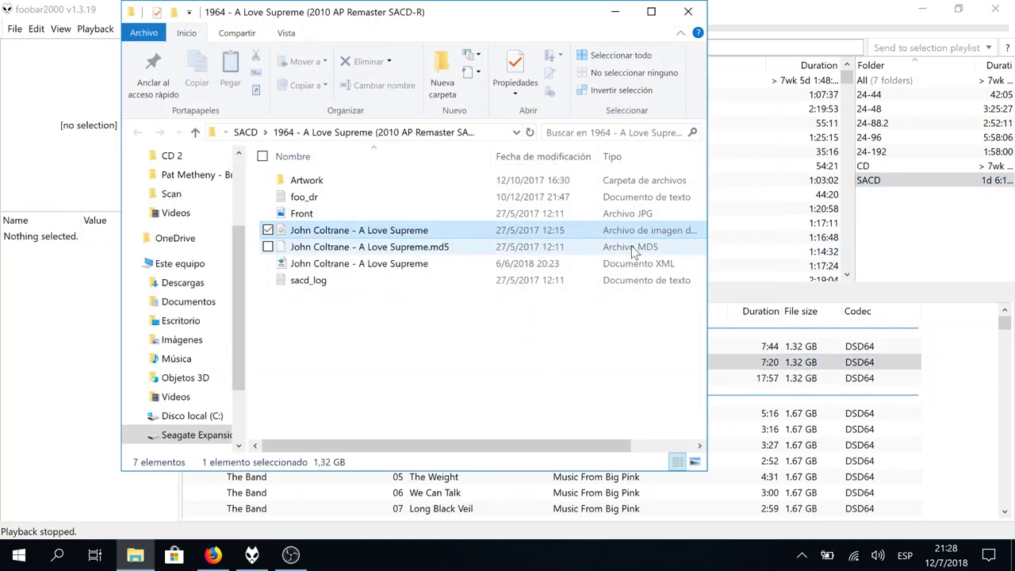
{"action": "left_click", "coordinate": [484, 329]}
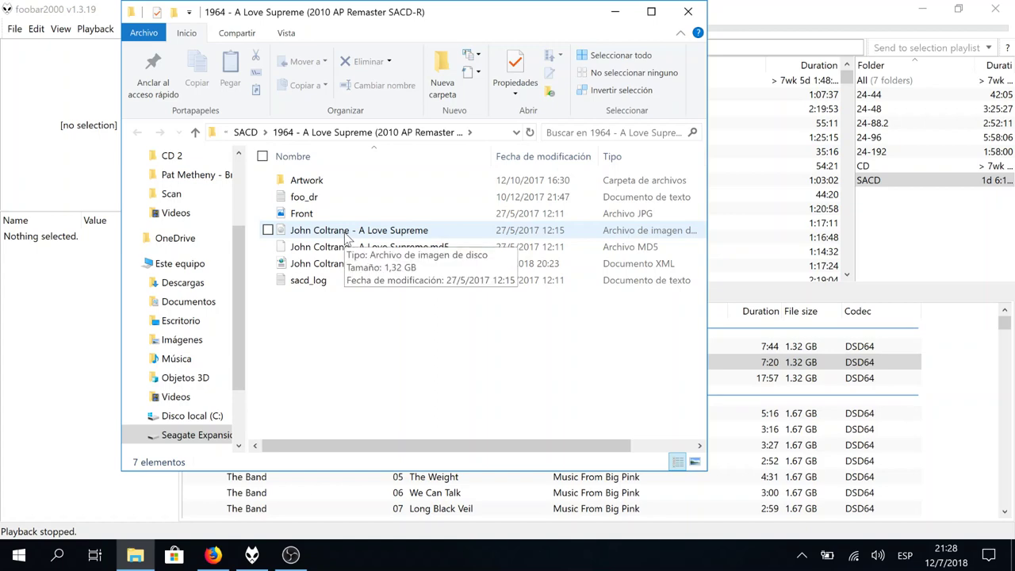
- Back in foobar2000, open the containing folder of Thriller track 03, examine the album's DSF files, and close the folder
{"action": "left_click", "coordinate": [746, 358]}
{"action": "scroll", "coordinate": [746, 355], "scroll_direction": "down", "scroll_amount": 10}
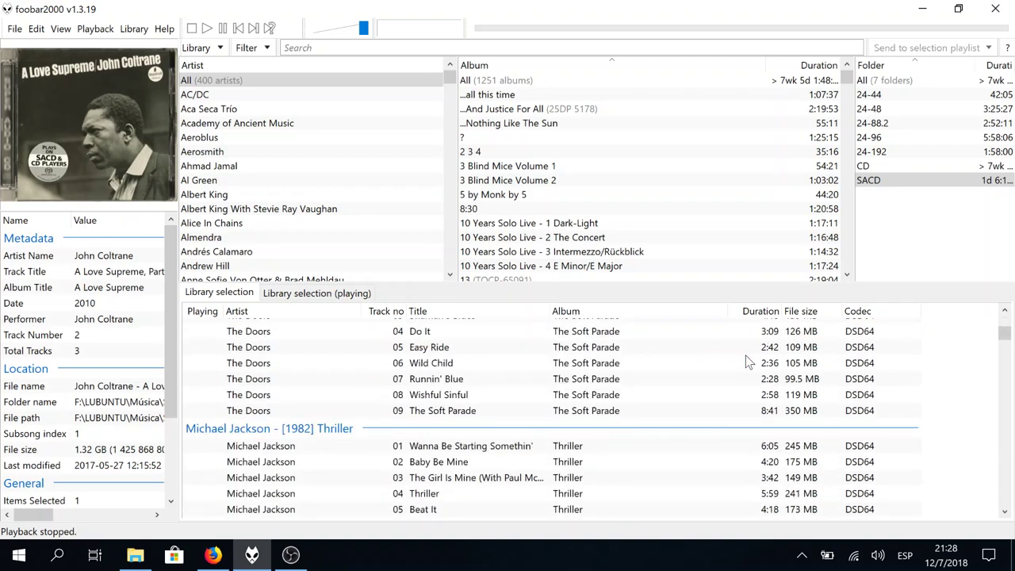
{"action": "right_click", "coordinate": [690, 397]}
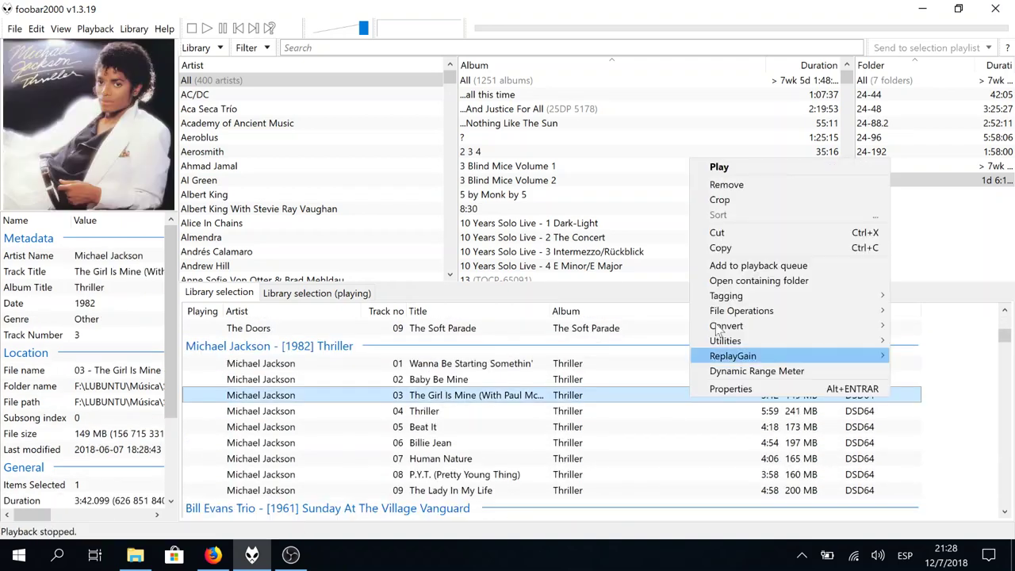
{"action": "left_click", "coordinate": [725, 282]}
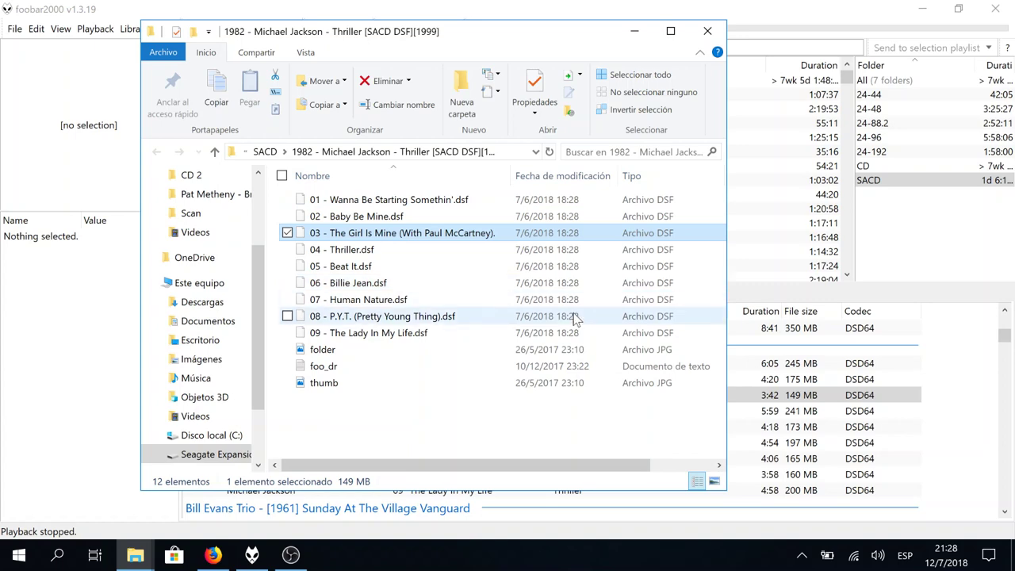
{"action": "left_click", "coordinate": [708, 30]}
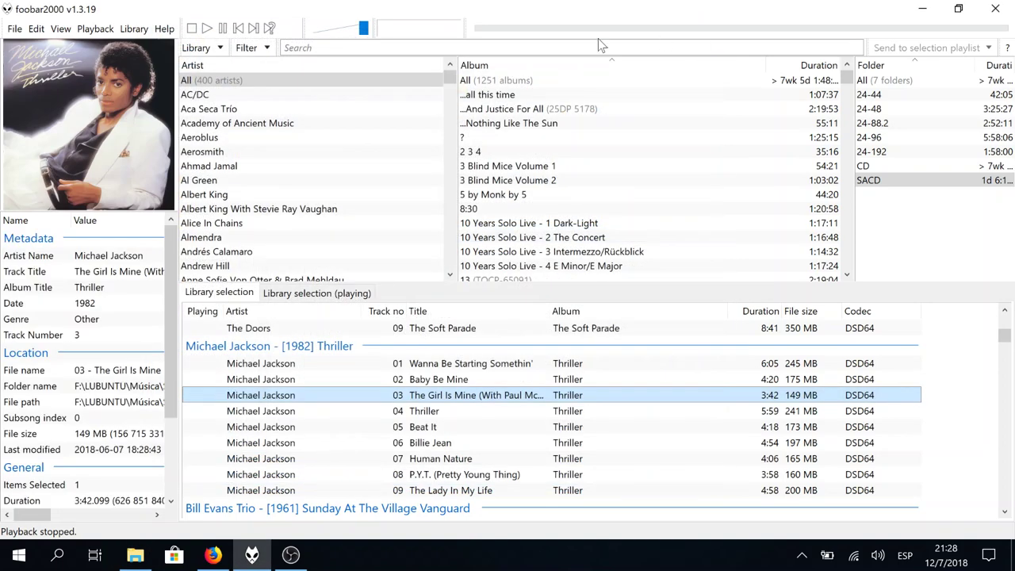